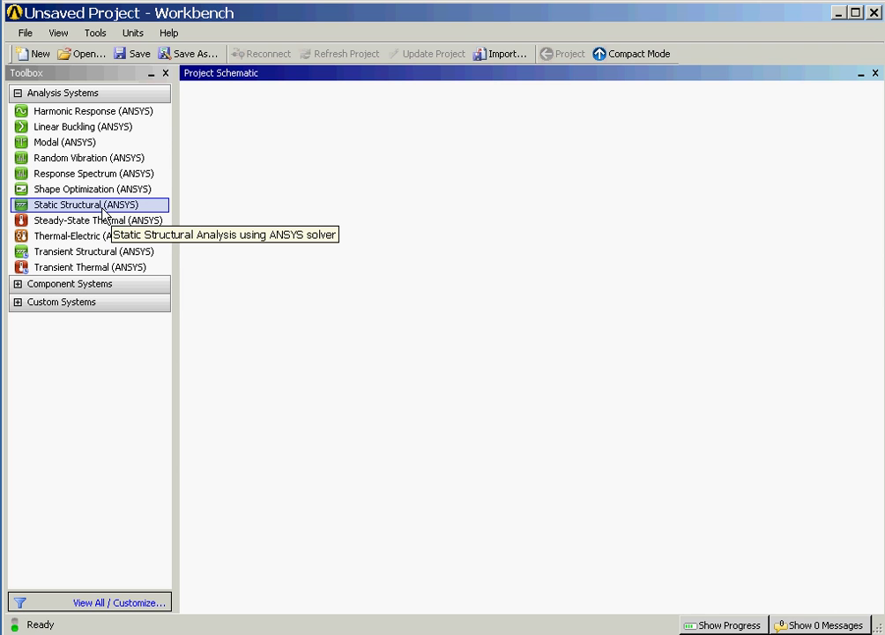
- Add a Static Structural system to the schematic and launch DesignModeler from its Geometry cell
double_click(103, 213)
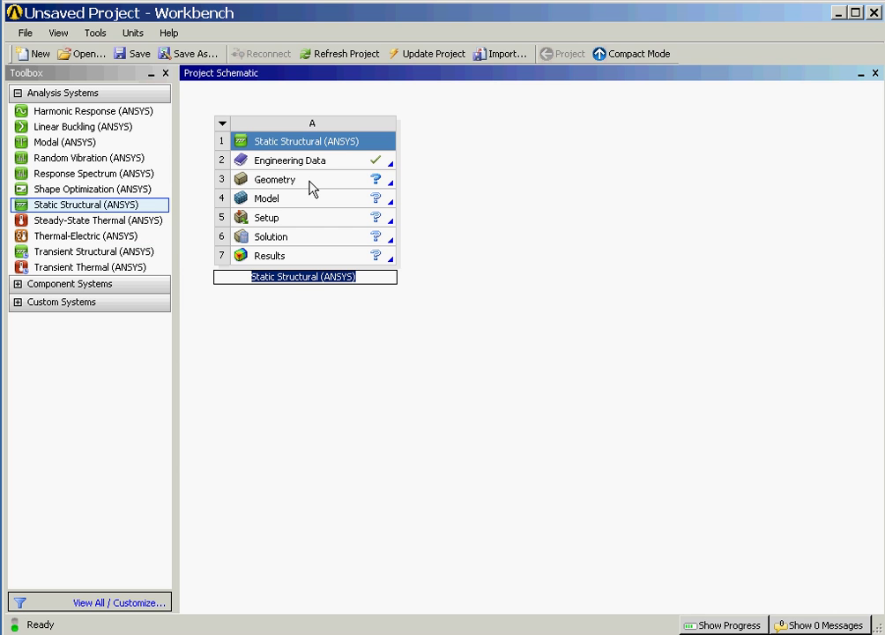
double_click(310, 187)
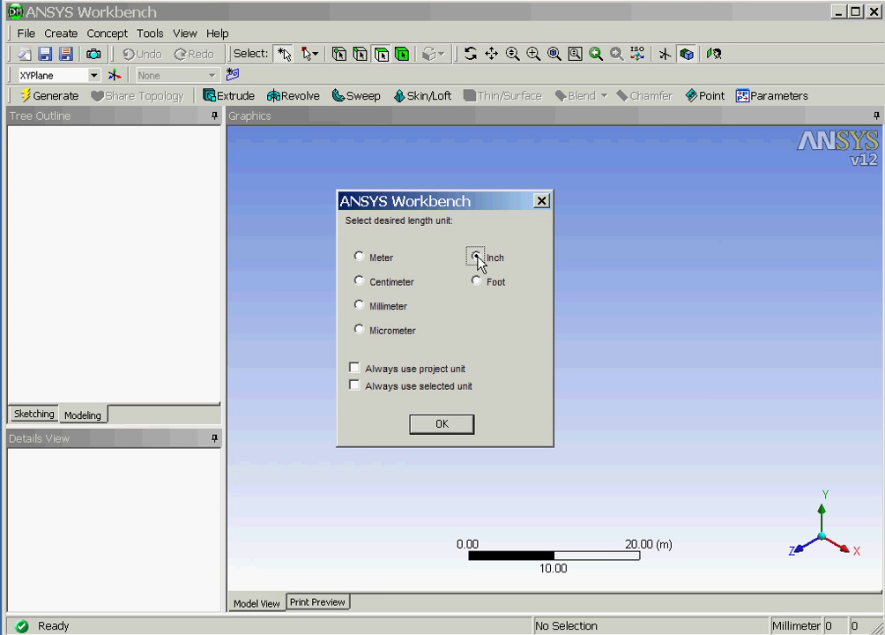
- Set DesignModeler's length unit to Inch and pick the ZXPlane for the sketch
left_click(477, 258)
left_click(442, 424)
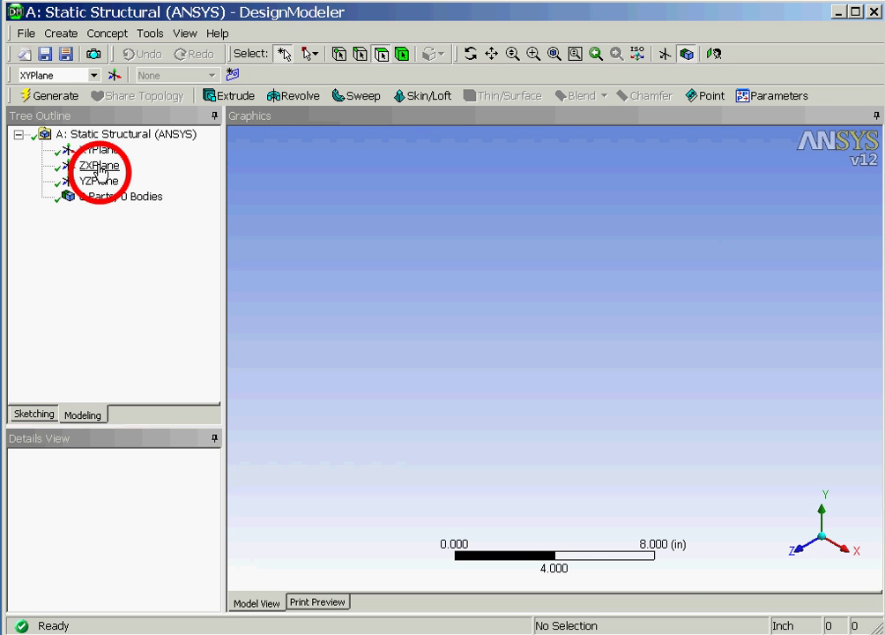
left_click(99, 166)
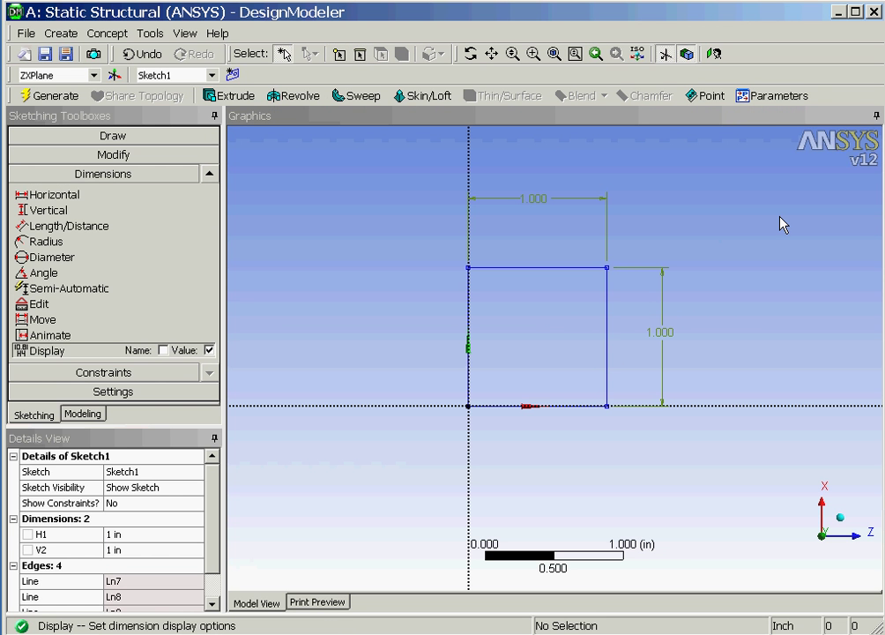
- Extrude the square sketch 4 in in the reversed direction and generate the solid bar
left_click(637, 56)
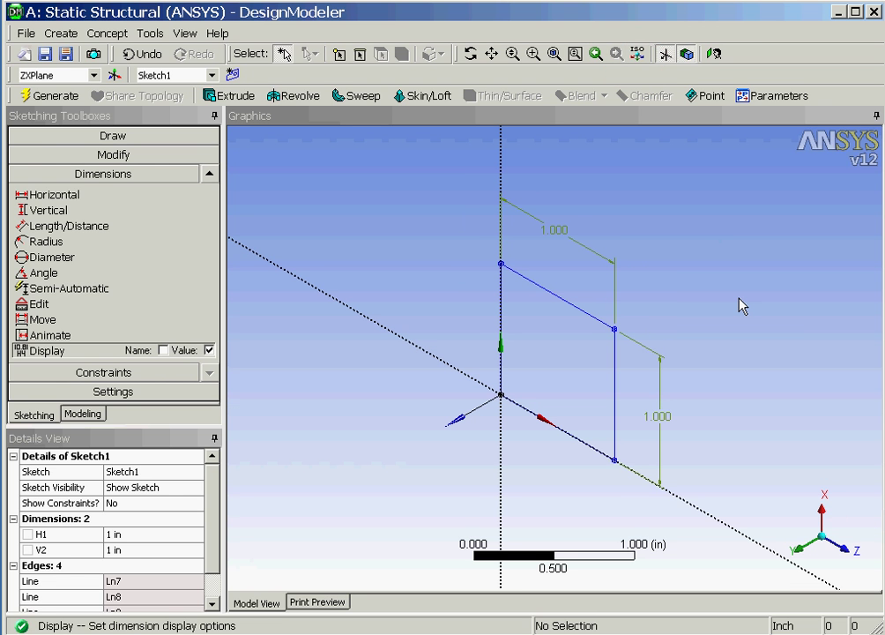
left_click(232, 96)
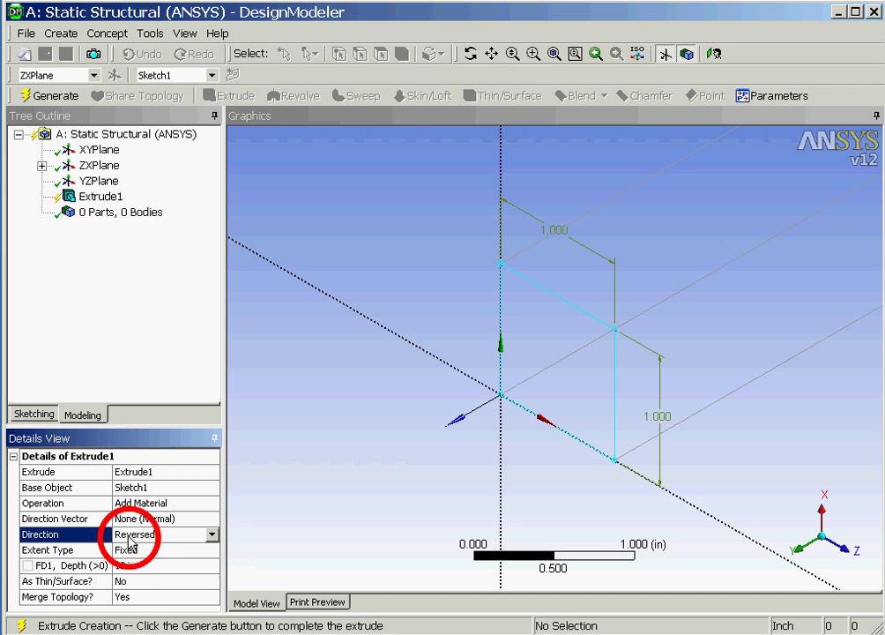
left_click(128, 565)
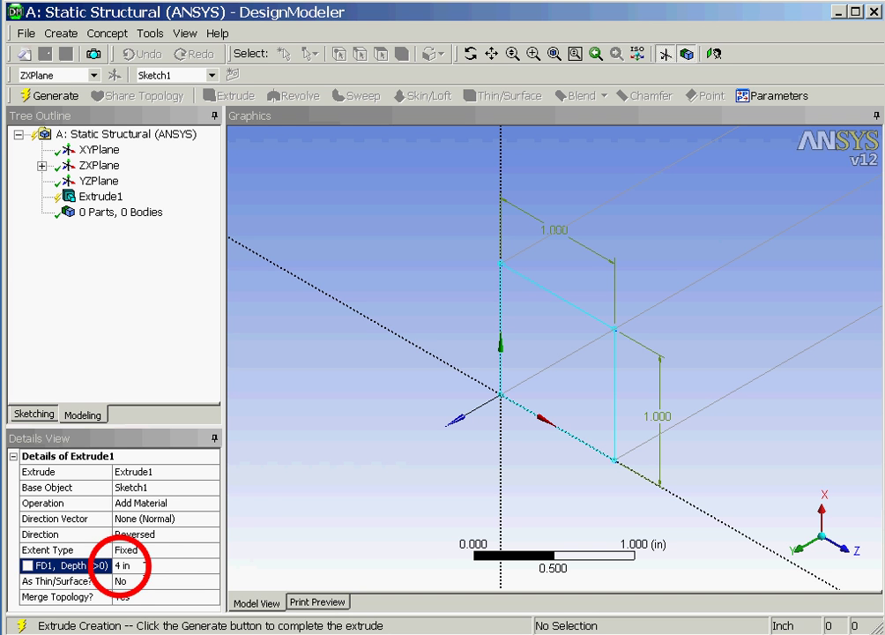
left_click(50, 98)
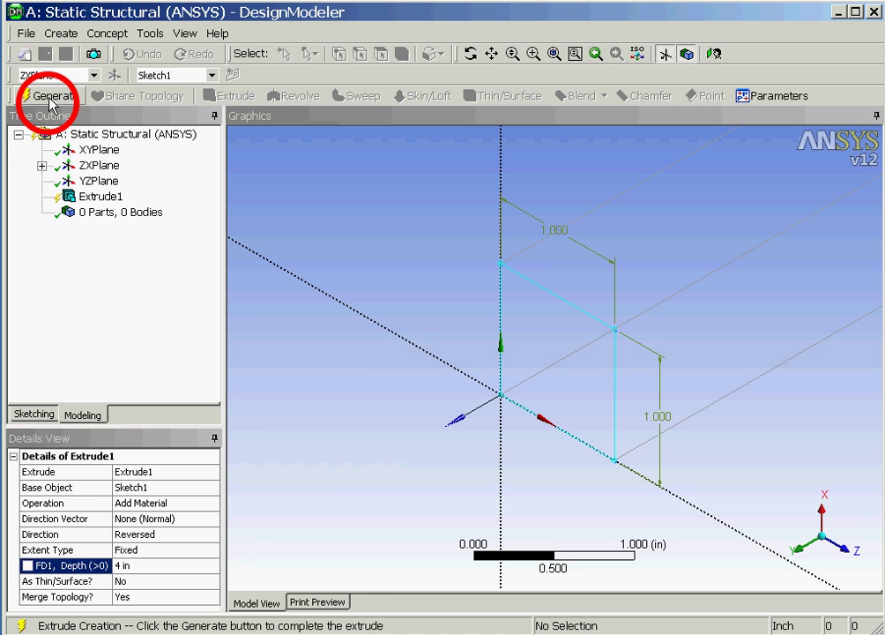
left_click(49, 98)
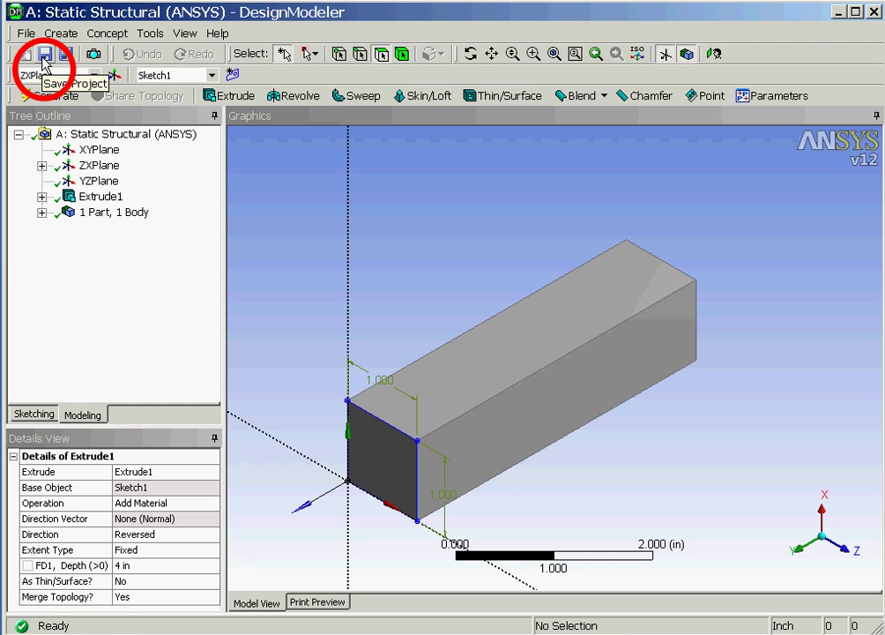
- Save the project as Tutorial6_1
left_click(44, 55)
type("Tutorial6_1")
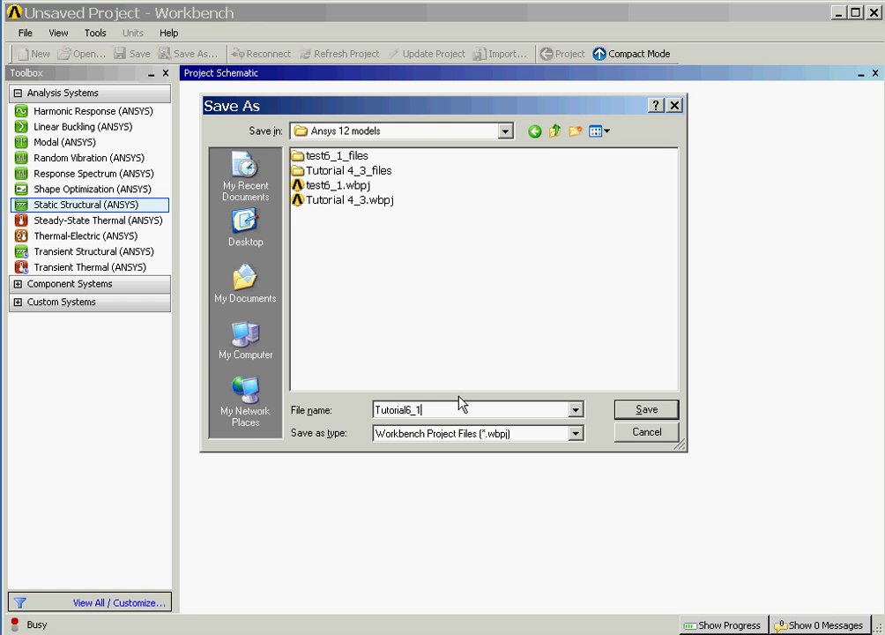
key("Return")
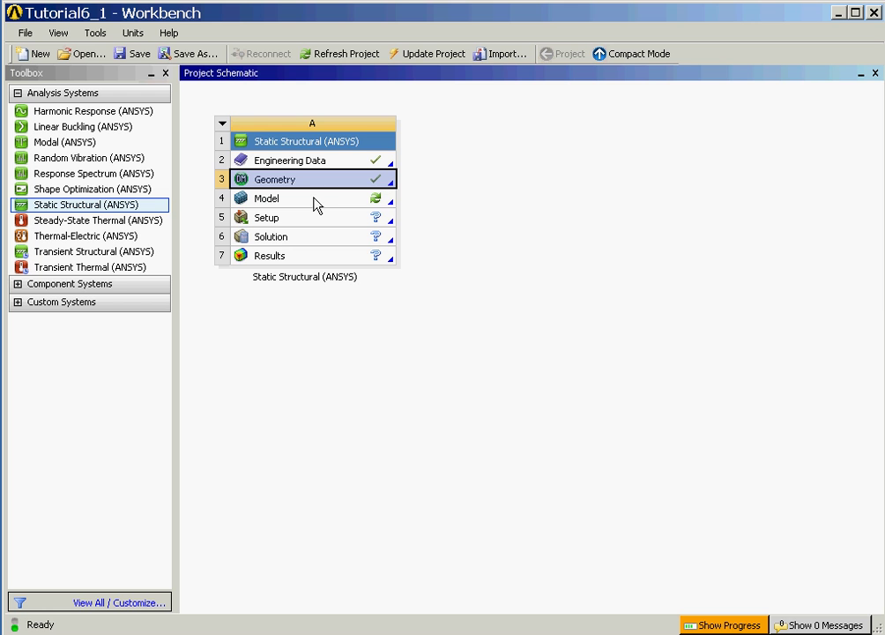
- Open the Model cell in Mechanical and rename the Geometry's Solid body to Beam
left_click(315, 203)
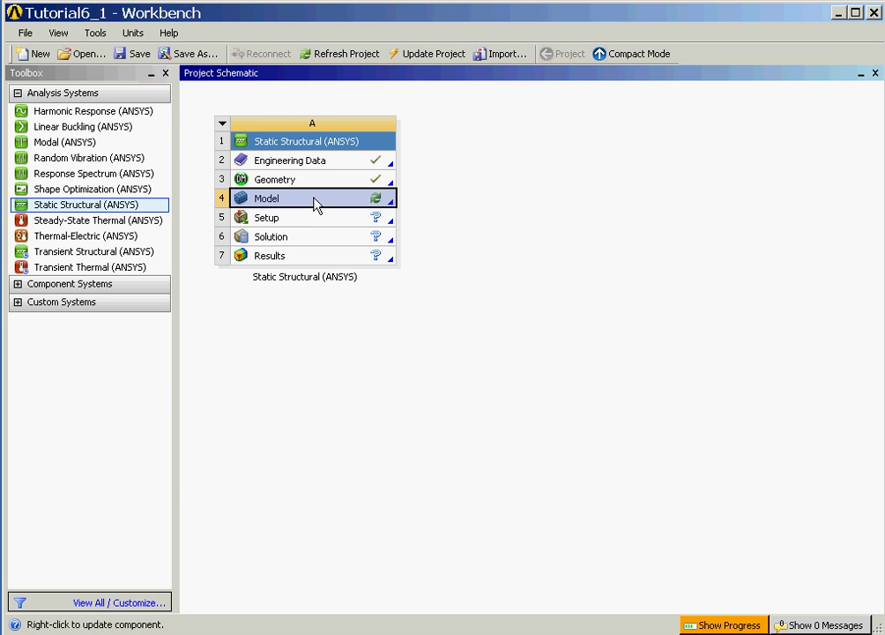
double_click(316, 203)
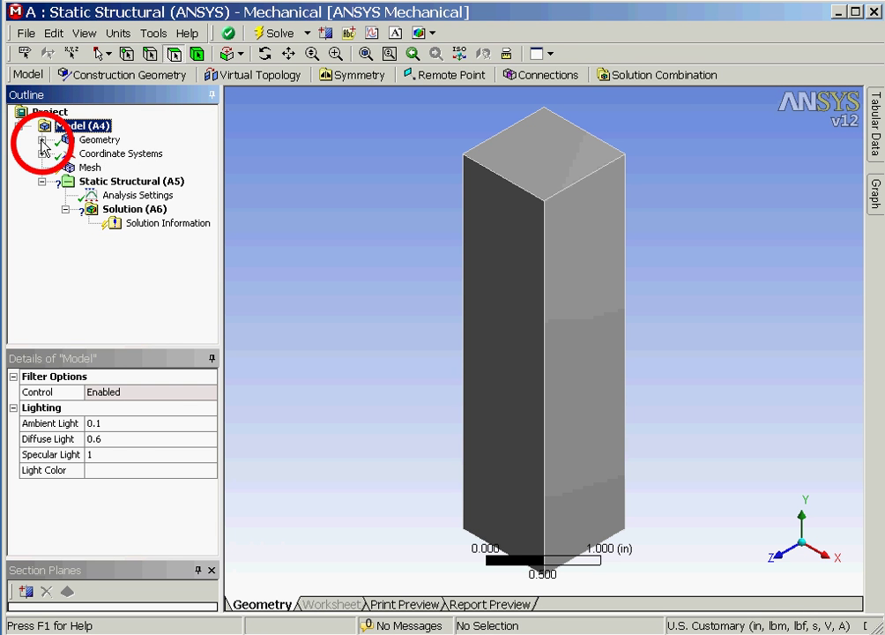
left_click(41, 139)
right_click(113, 154)
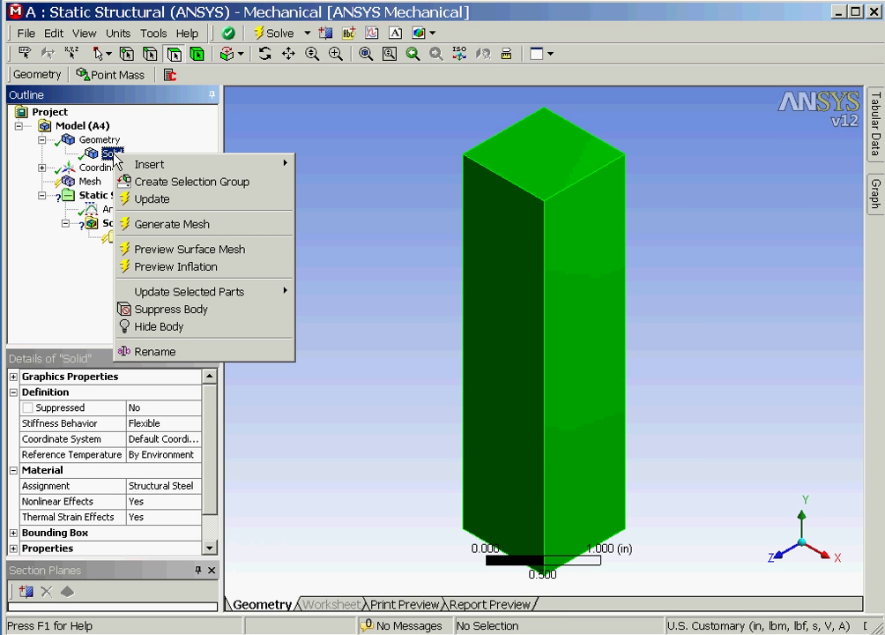
left_click(155, 351)
type("Beam")
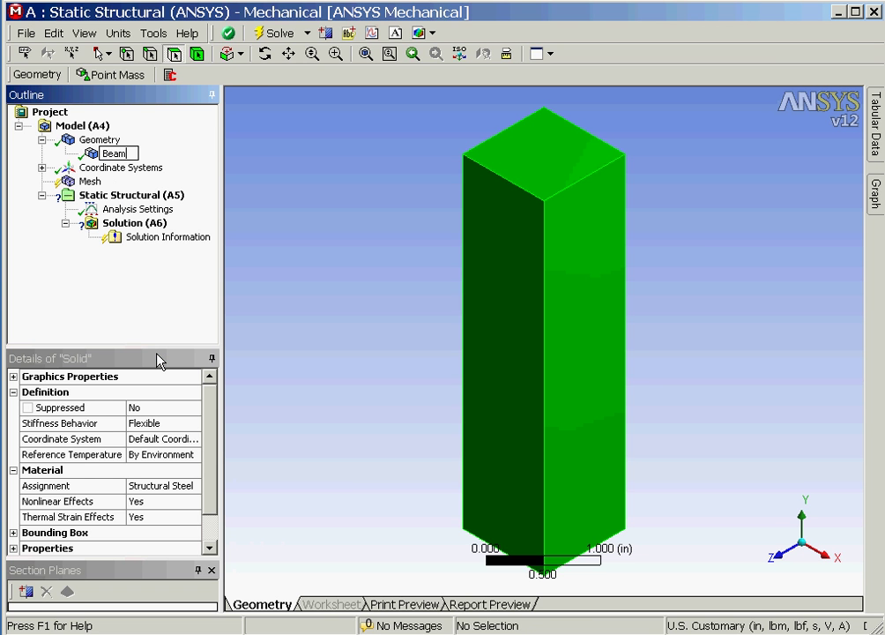
key("Return")
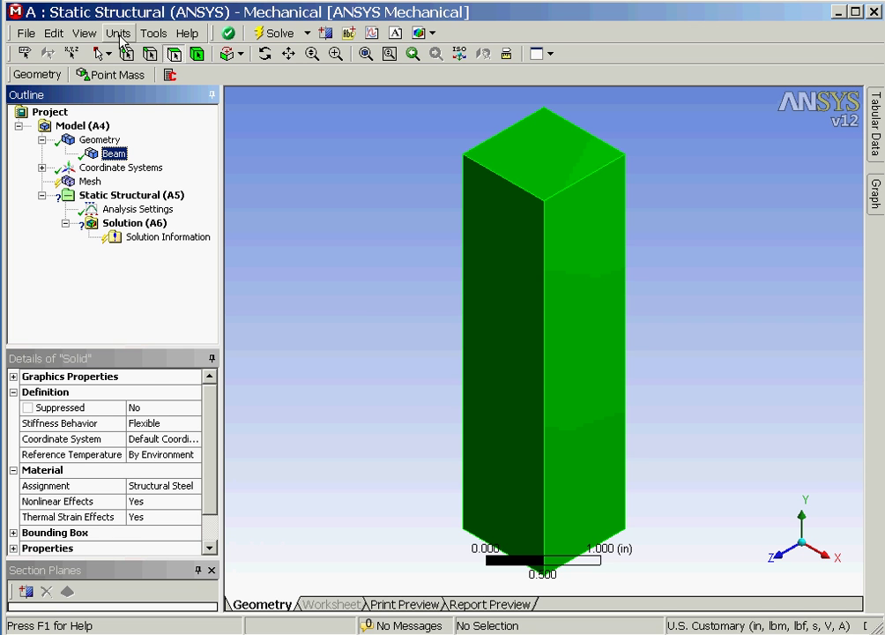
- Confirm U.S. Customary (in, lbm, lbf) units and select Static Structural (A5) in the Outline
left_click(119, 33)
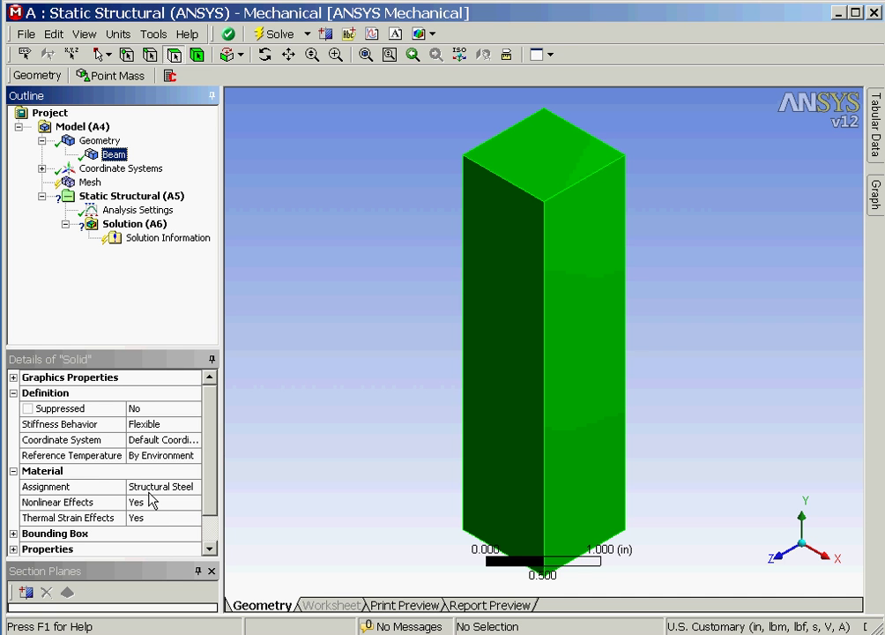
left_click(131, 196)
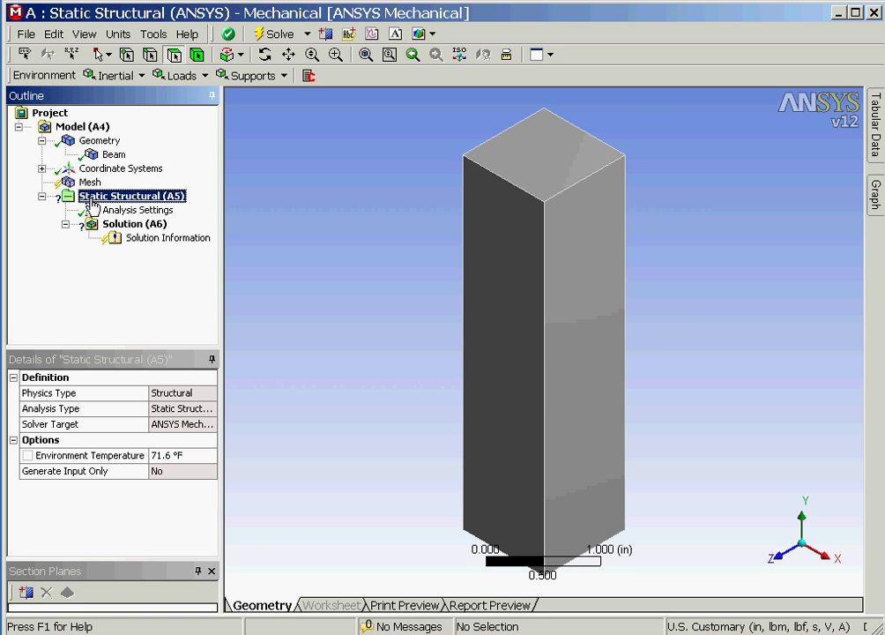
- Orbit the beam and pick its front end face using the Face selection filter
middle_click_drag(397, 335, 339, 432)
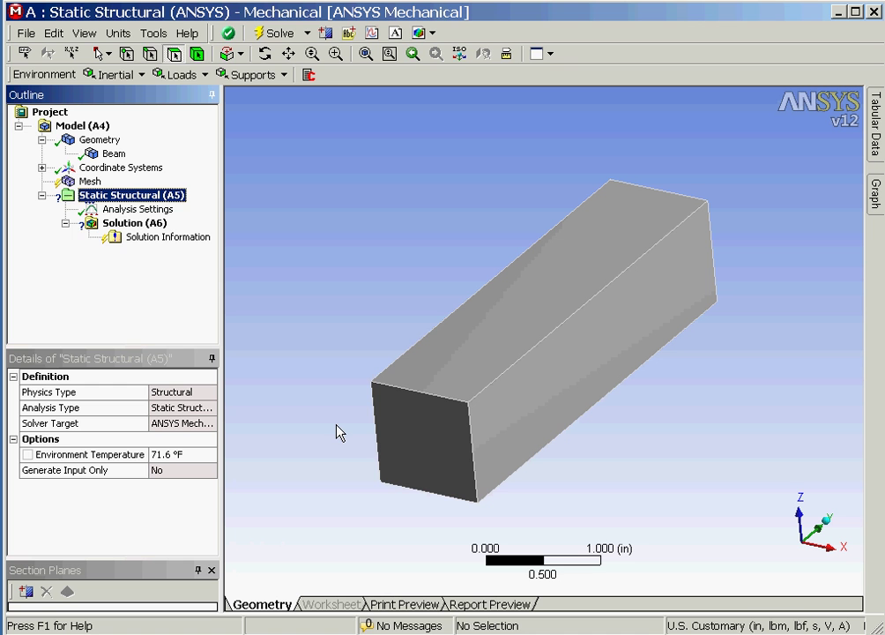
left_click(176, 55)
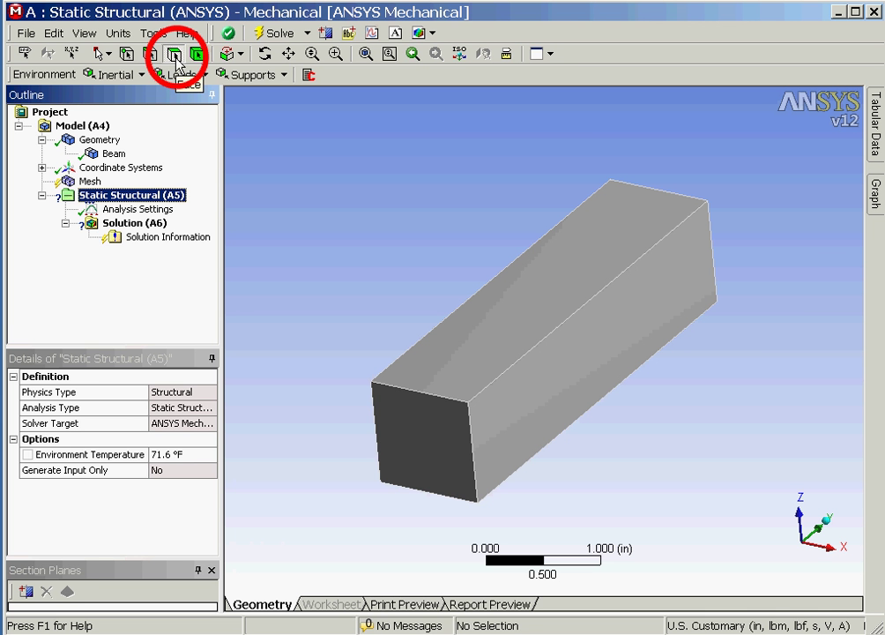
left_click(422, 454)
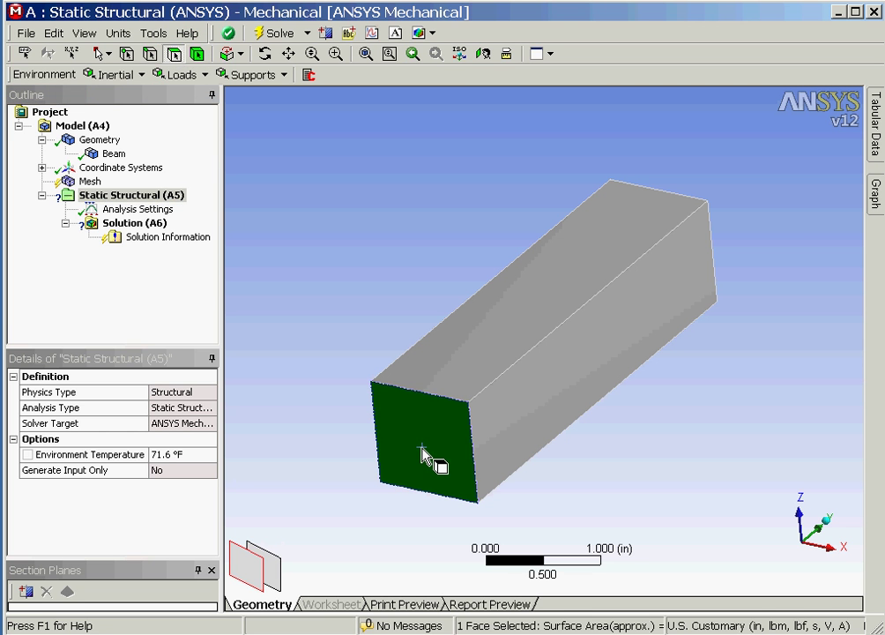
left_click(181, 75)
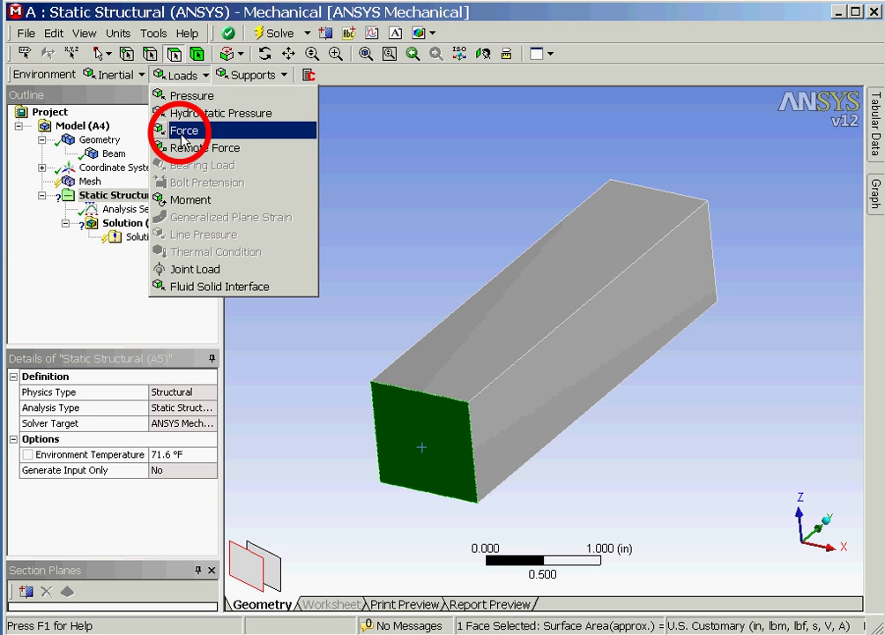
- Apply a Force to the front end face, defined by components (500 lbf downward)
left_click(182, 130)
left_click(150, 454)
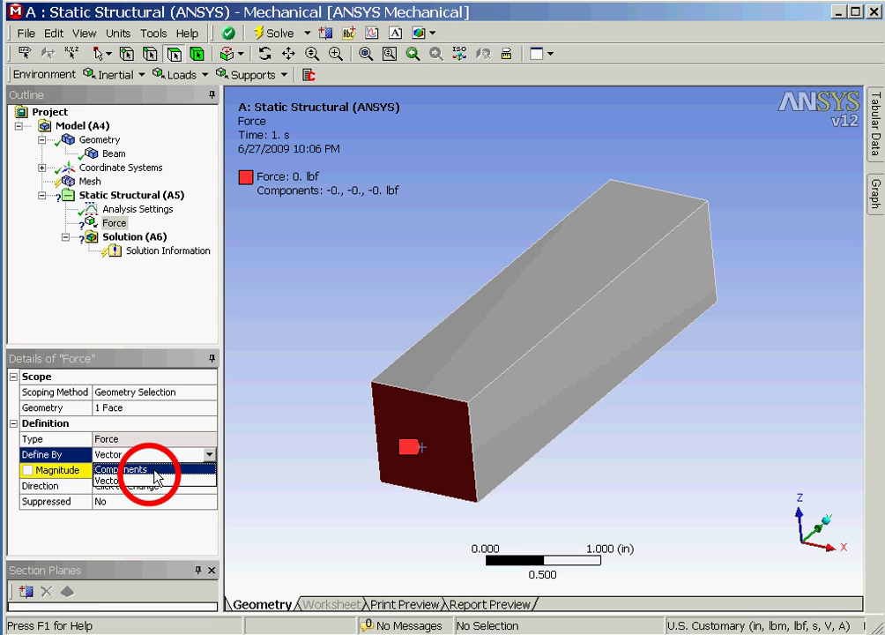
left_click(155, 469)
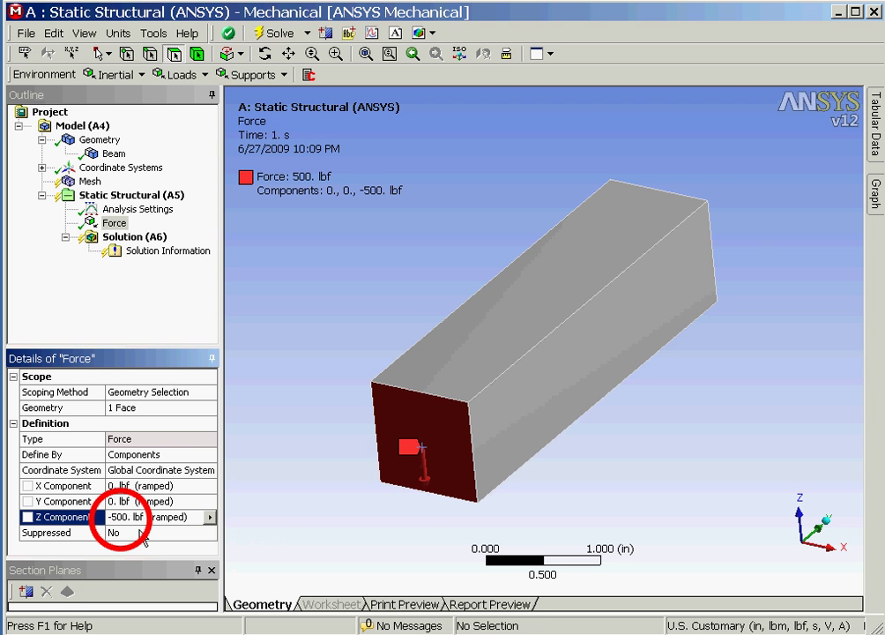
- Add a Fixed Support to the beam's opposite, unloaded end face
mouse_move(564, 331)
middle_mouse_down()
mouse_move(712, 257)
mouse_move(586, 313)
mouse_move(578, 303)
mouse_move(655, 381)
middle_mouse_up()
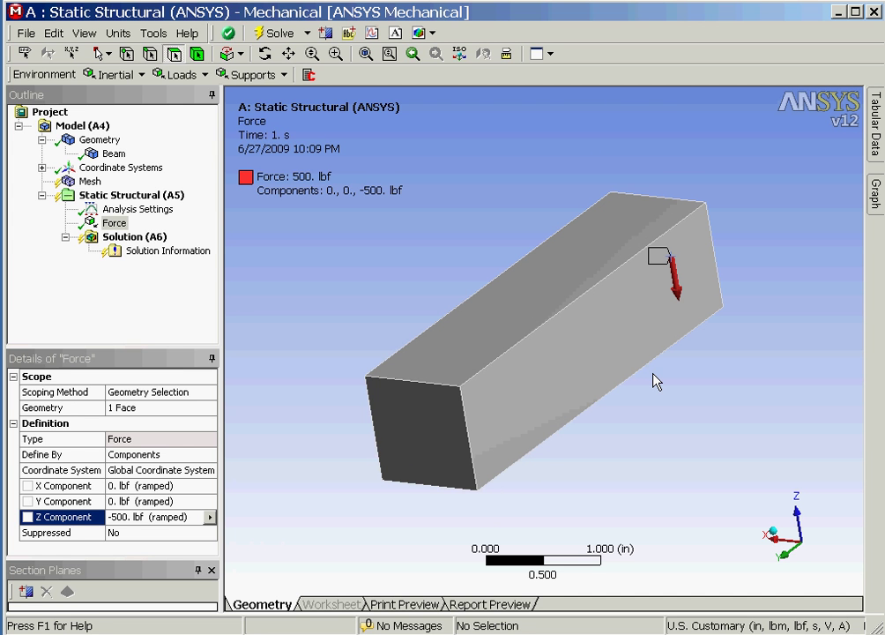
left_click(421, 441)
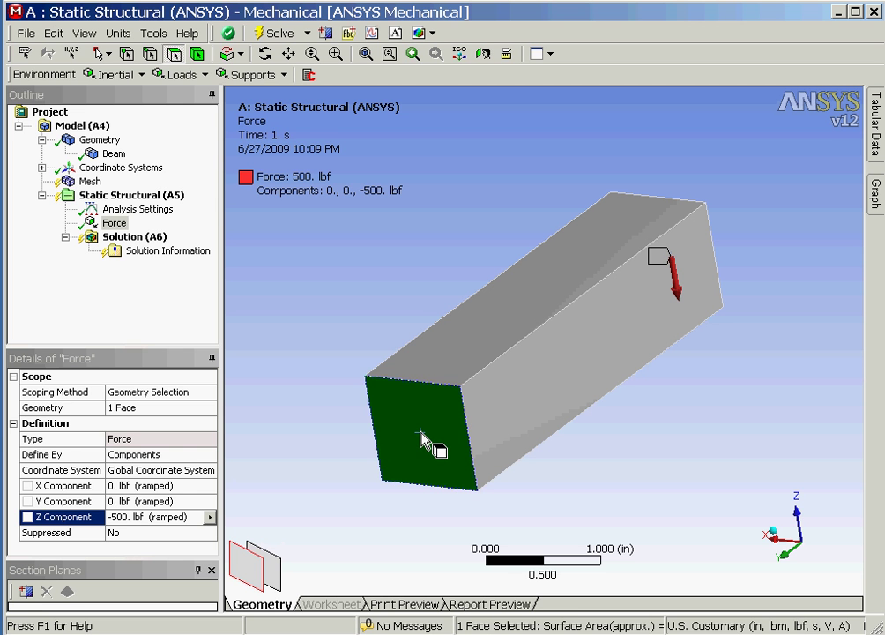
left_click(92, 196)
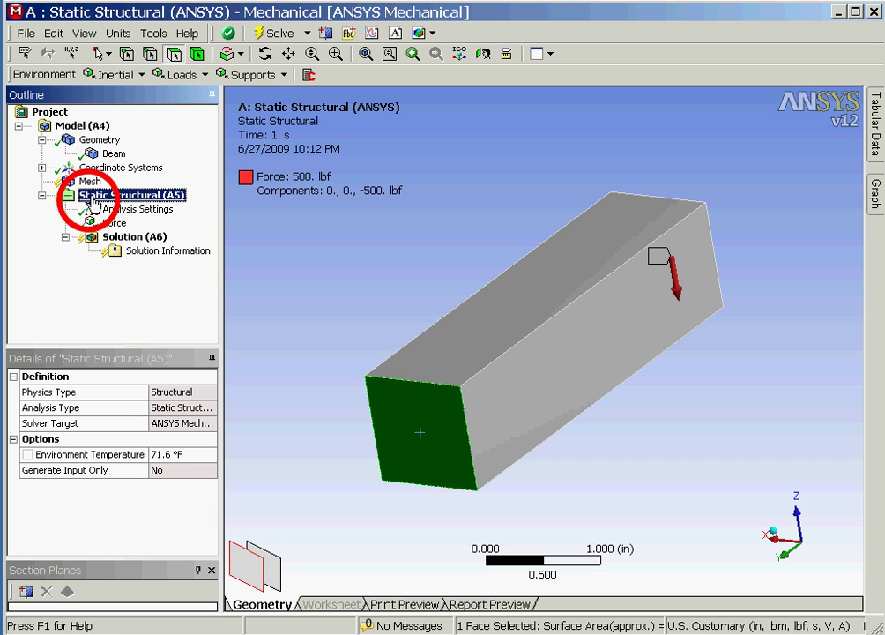
left_click(251, 77)
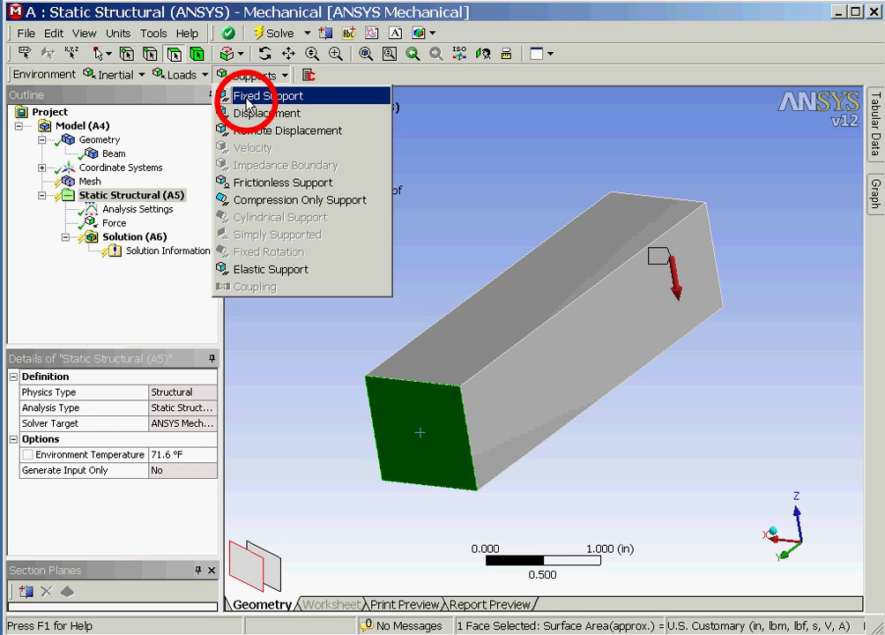
left_click(247, 99)
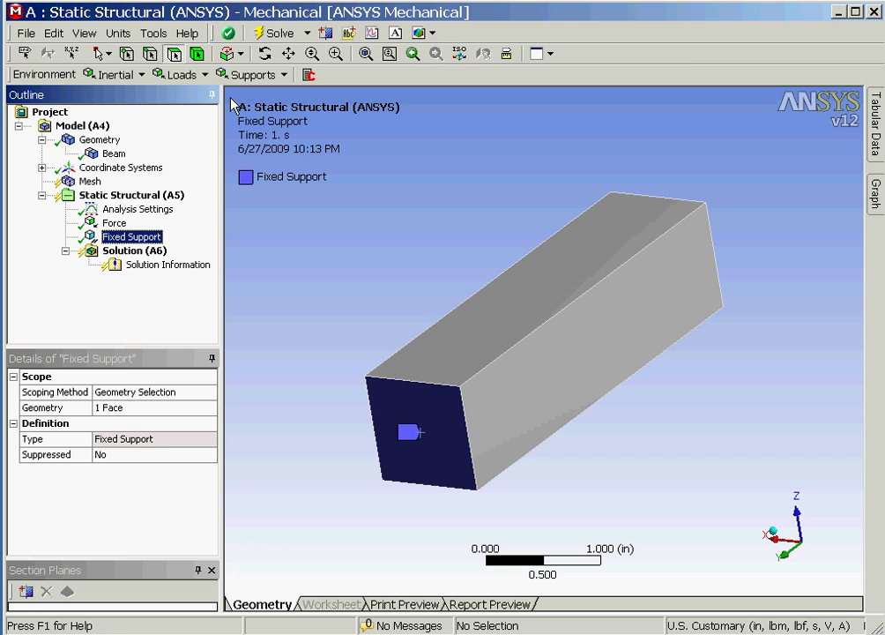
- Add a Directional Deformation result under Solution (A6) with Orientation set to Z Axis
left_click(132, 250)
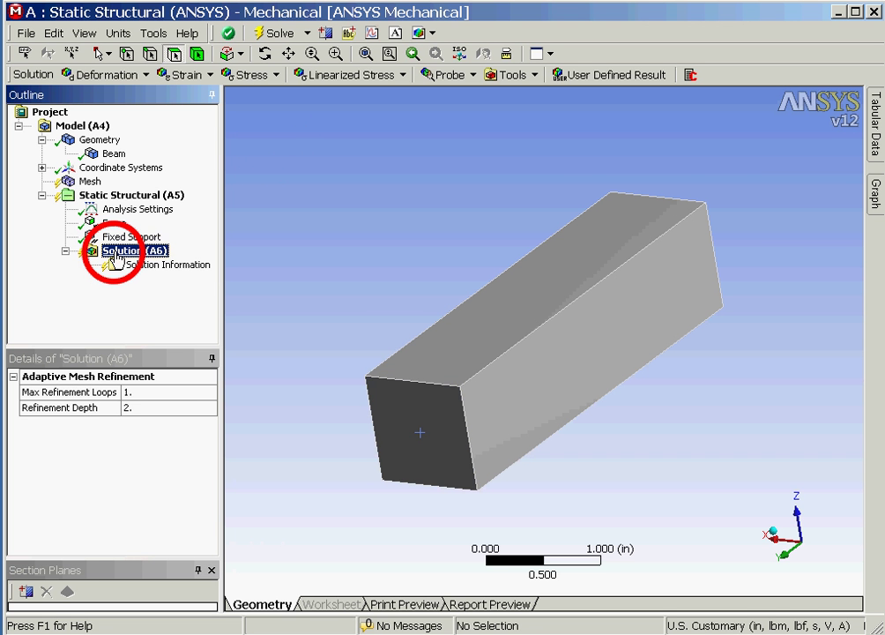
left_click(106, 75)
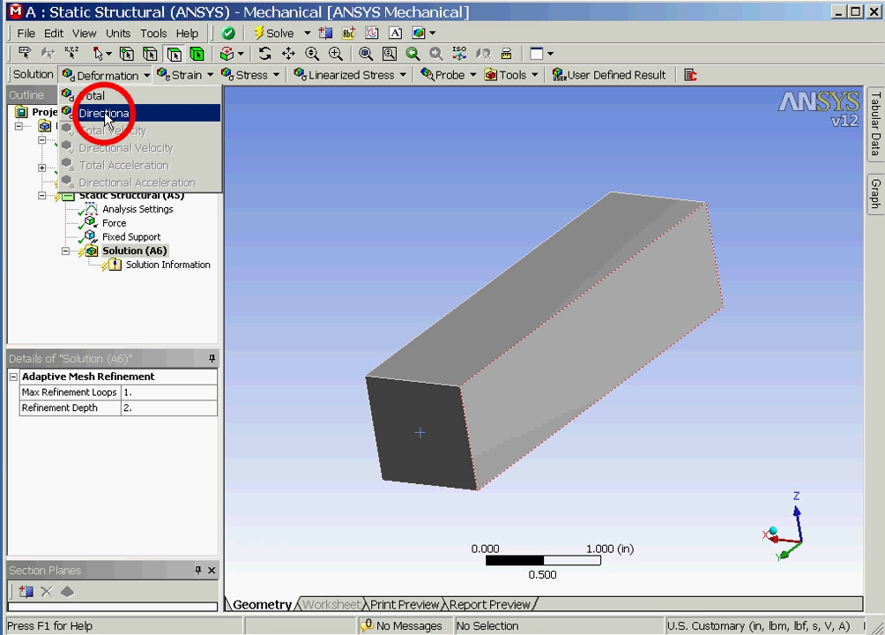
left_click(105, 115)
left_click(143, 455)
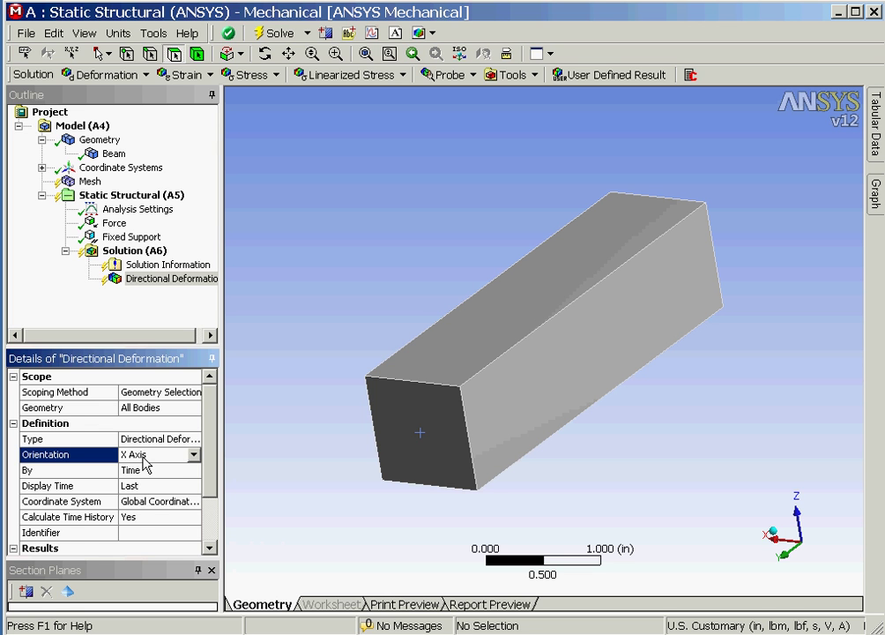
left_click(144, 458)
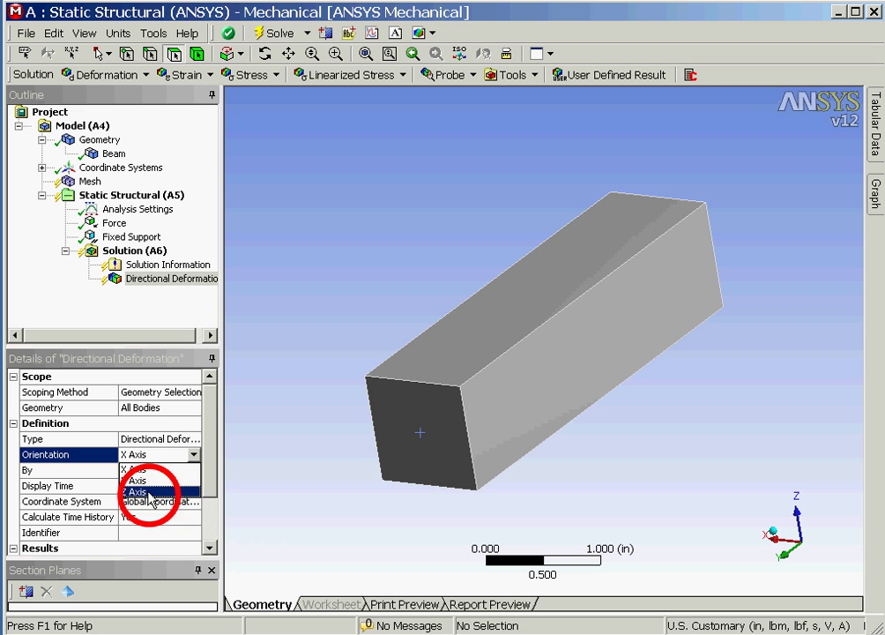
left_click(150, 492)
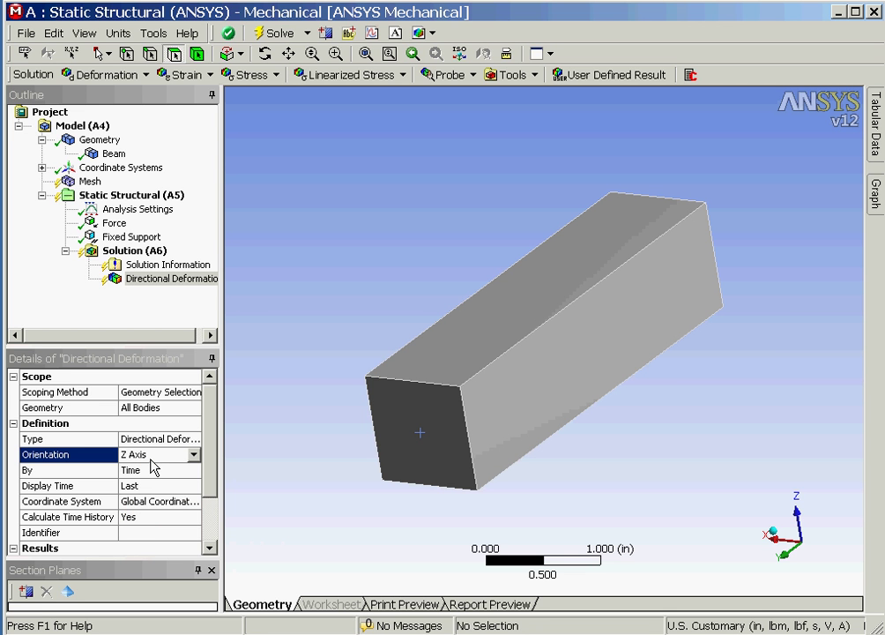
- Add a Normal Stress result to the Solution with Orientation set to Y Axis
left_click(250, 77)
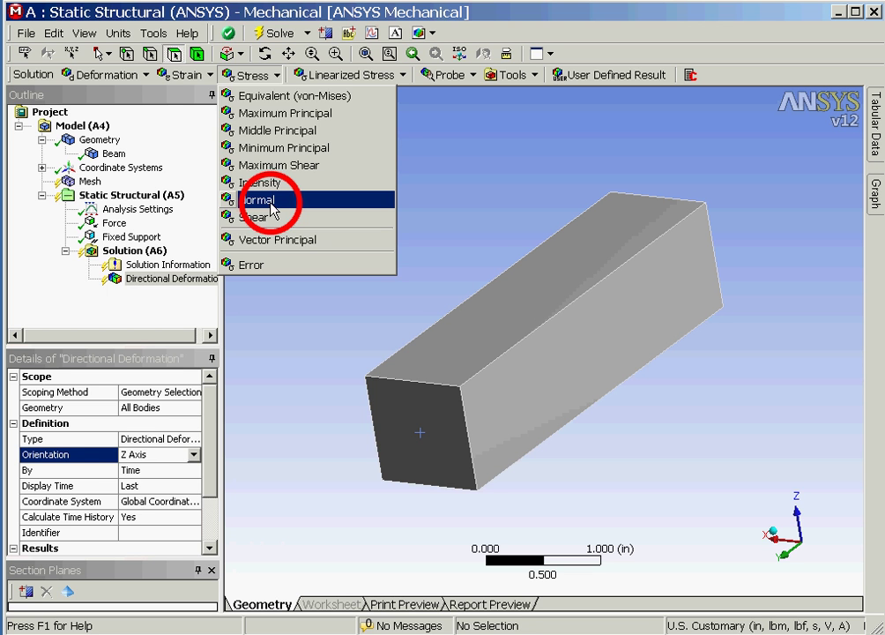
left_click(271, 208)
left_click(159, 454)
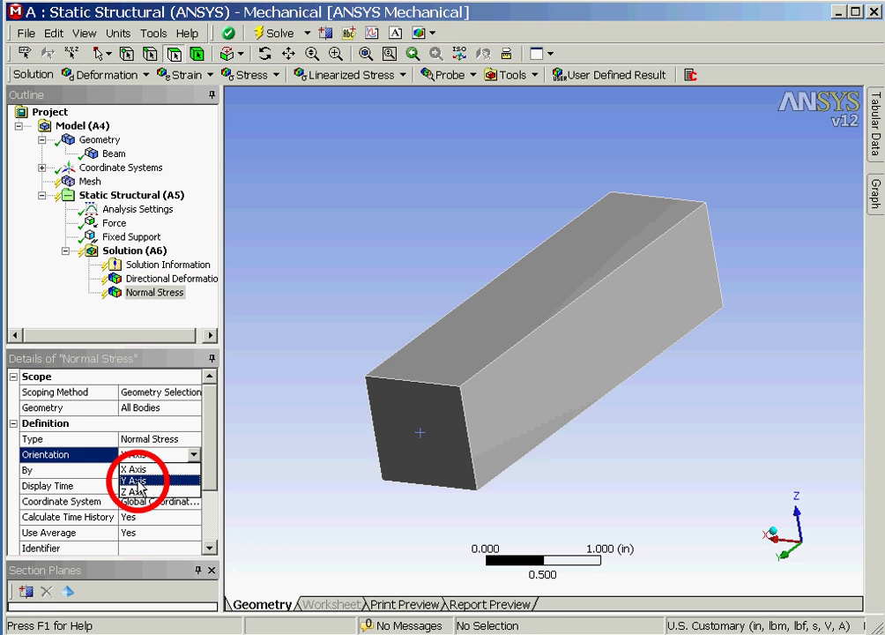
left_click(137, 480)
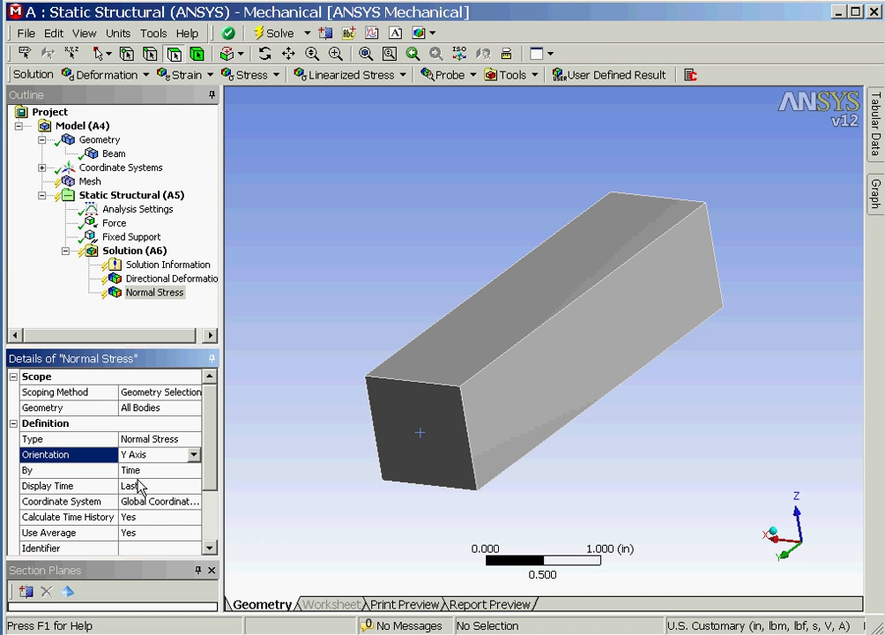
- Solve the analysis so the Y-axis normal stress shows -16012 to 16012 psi
left_click(280, 35)
left_click(26, 33)
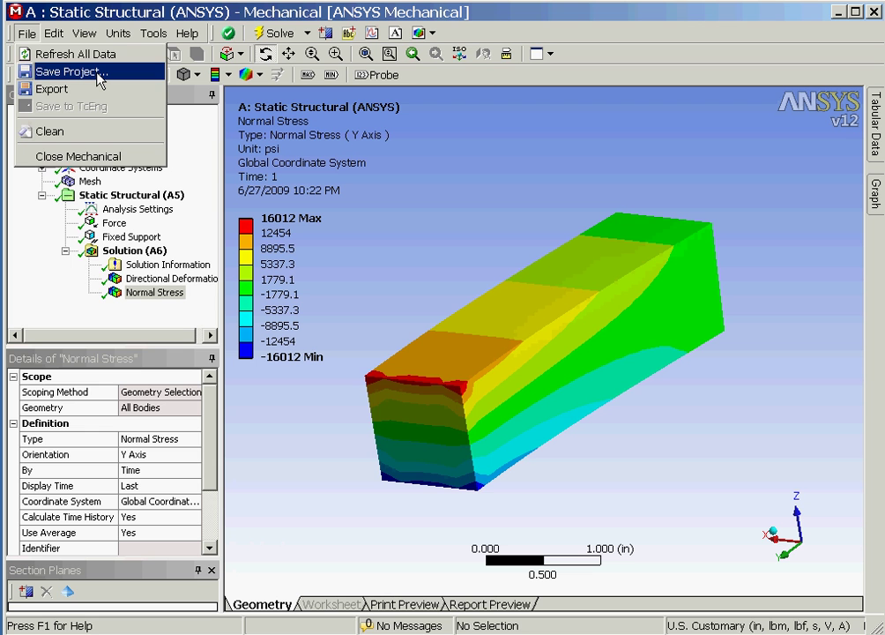
left_click(97, 71)
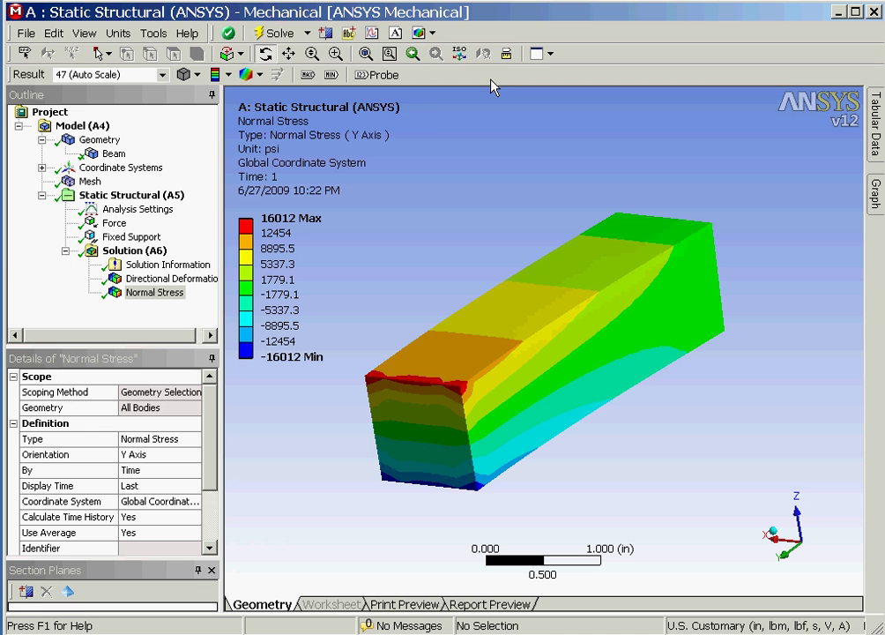
- Overlay the beam's mesh element edges on the Y-axis normal stress contours
left_click(260, 74)
left_click(339, 148)
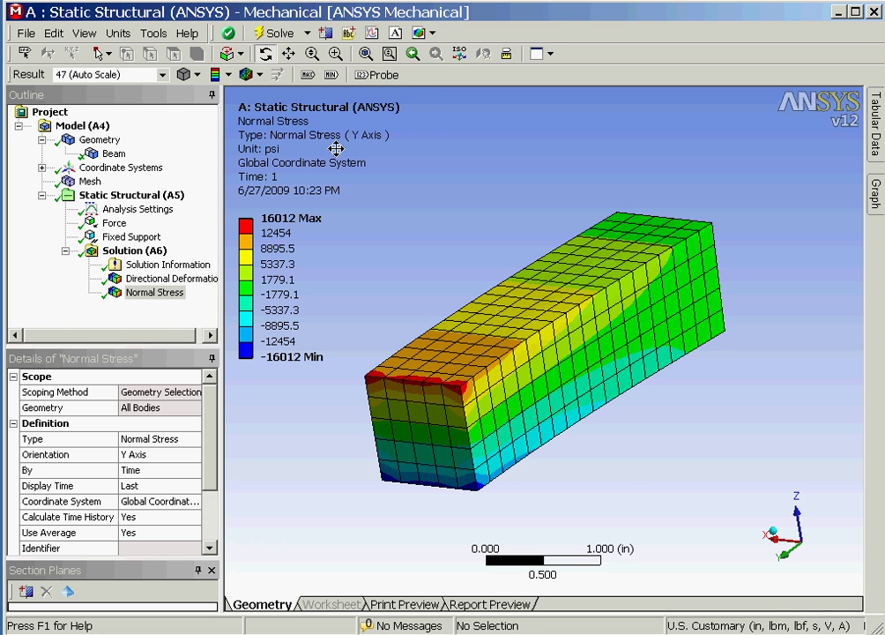
left_click(379, 75)
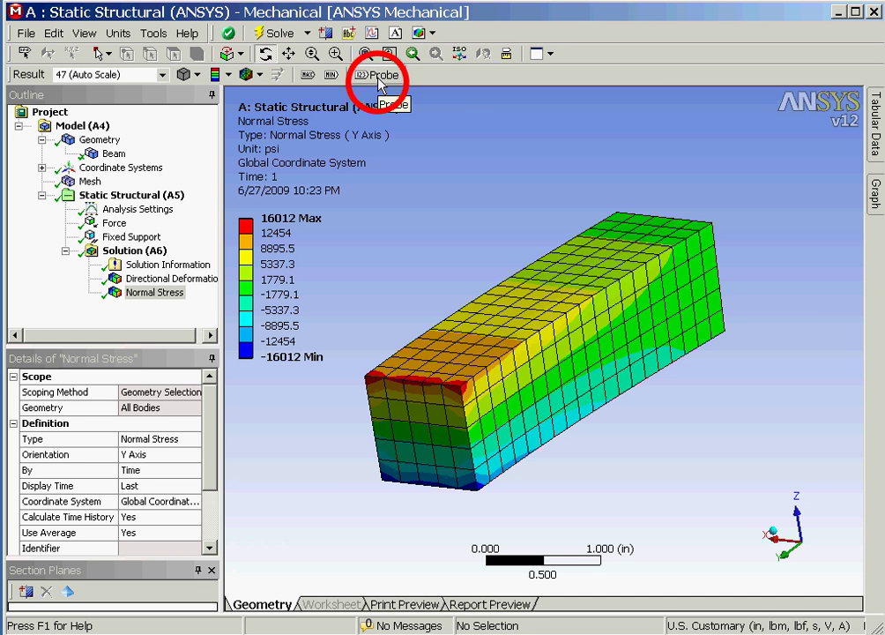
- Probe stress at the fixed end's top edge (13615) and top face (8838.5), deleting the 5027.4 probe
left_click(423, 381)
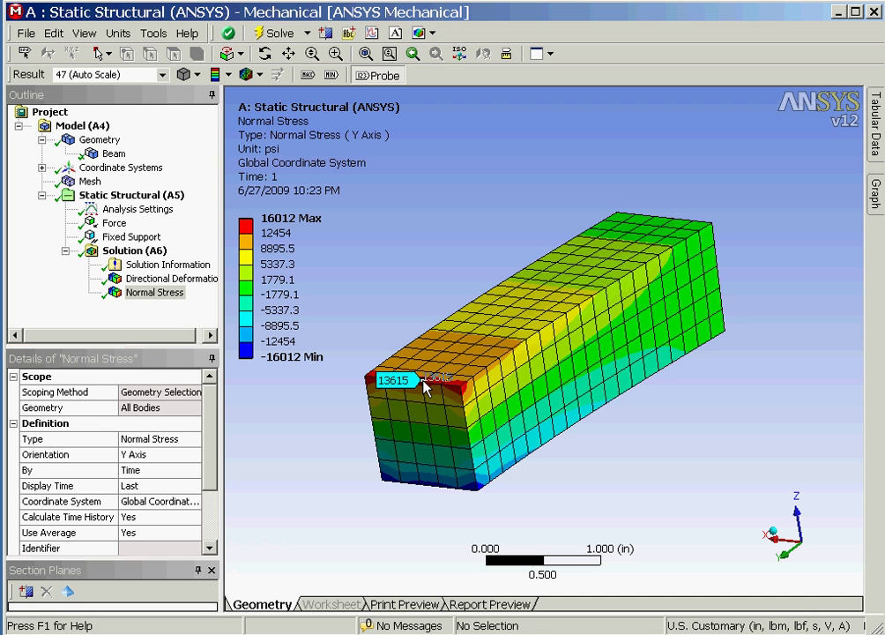
left_click(490, 339)
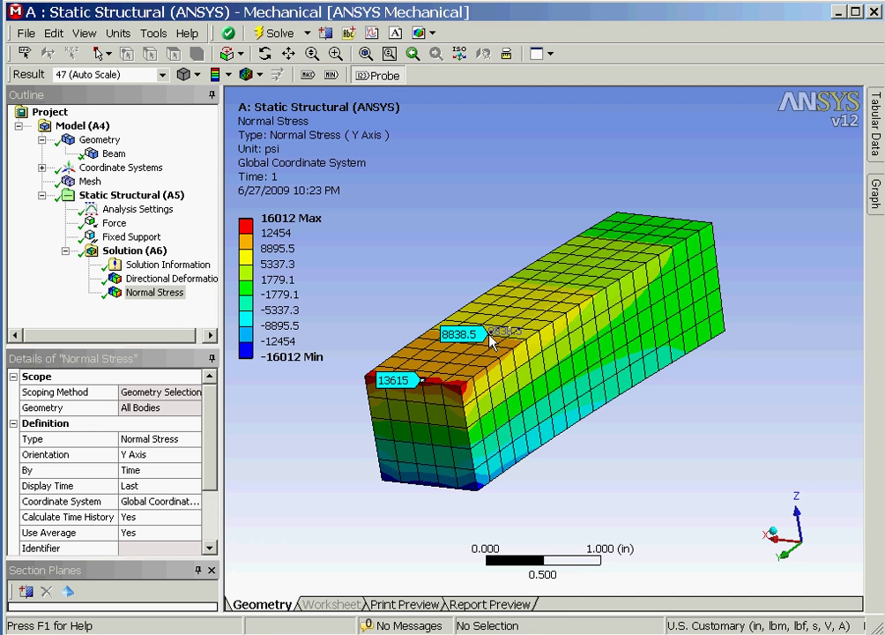
left_click(565, 283)
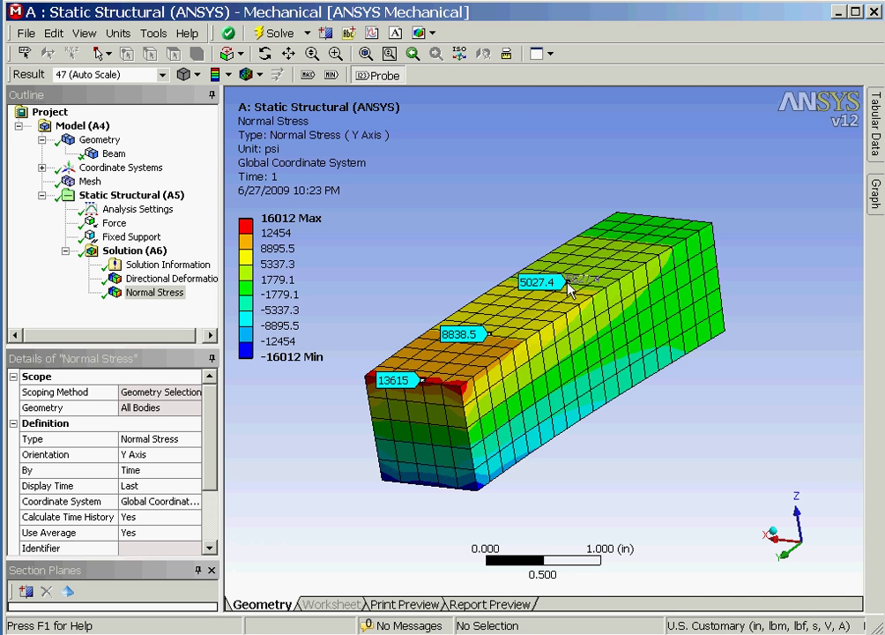
left_click(25, 53)
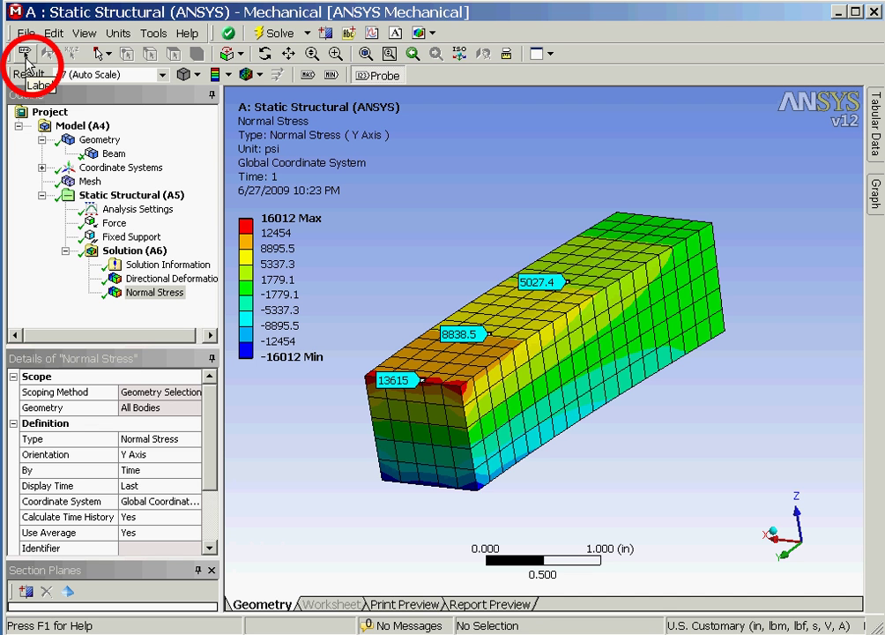
left_click(542, 288)
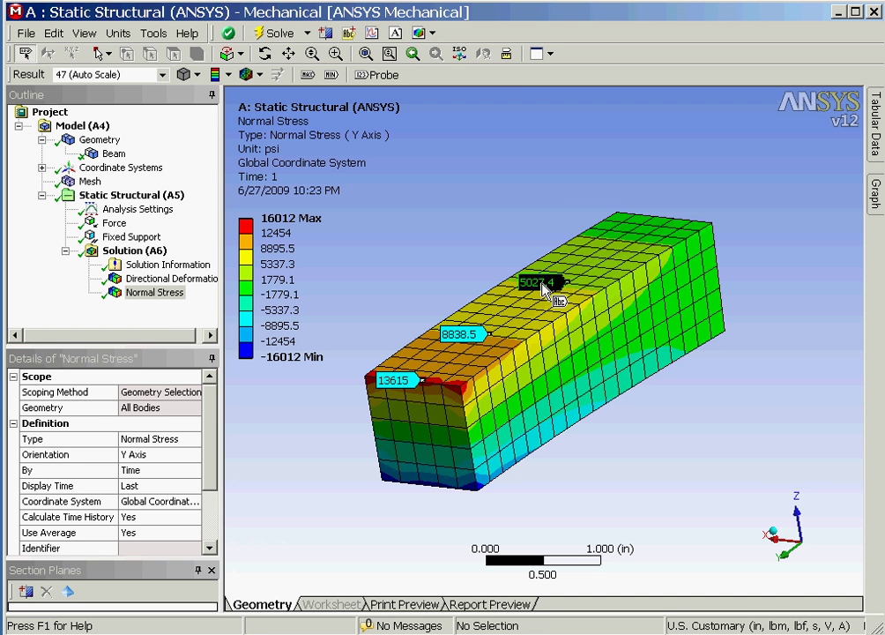
key("Delete")
- Show Z directional deformation with the undeformed wireframe overlaid at 93 (2x Auto) scale
left_click(157, 279)
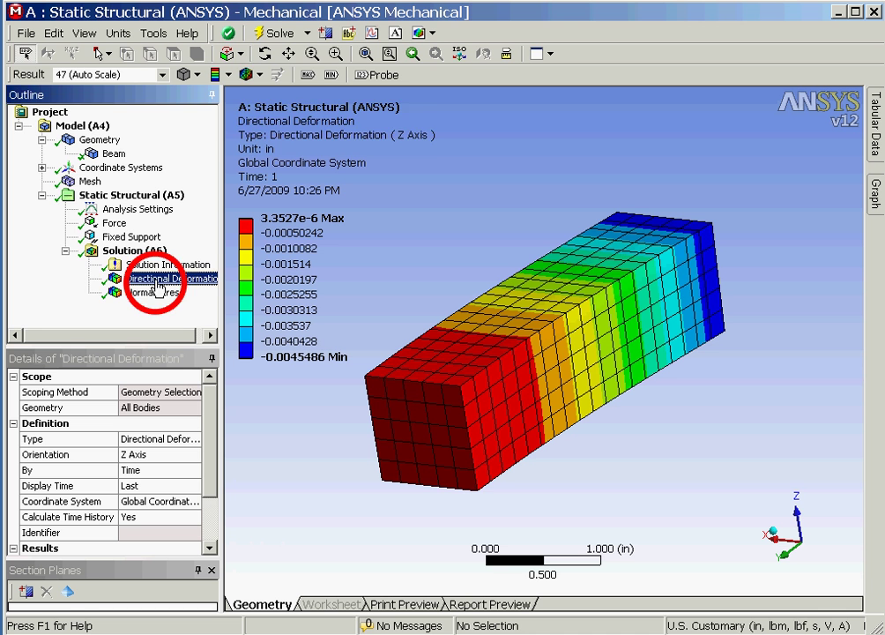
left_click(253, 74)
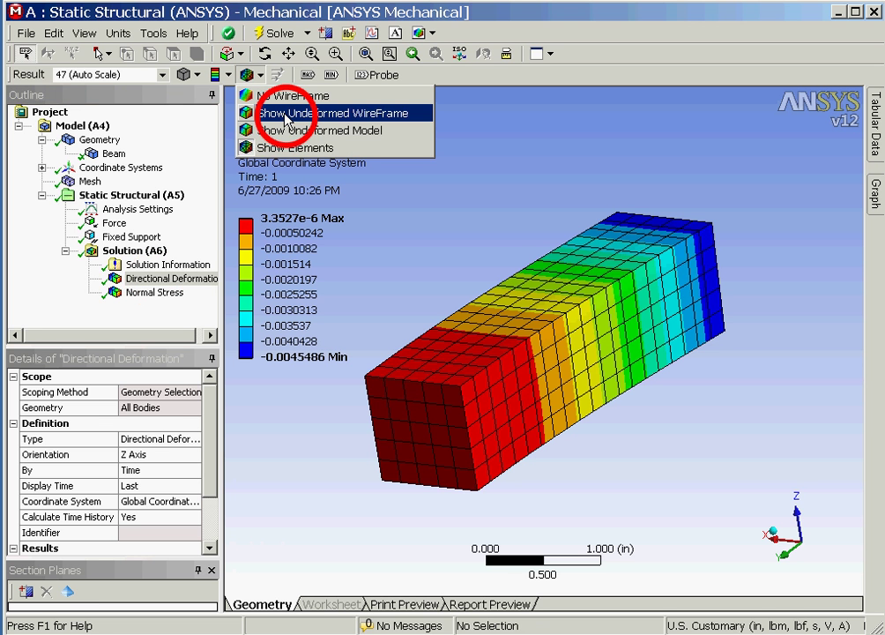
left_click(285, 115)
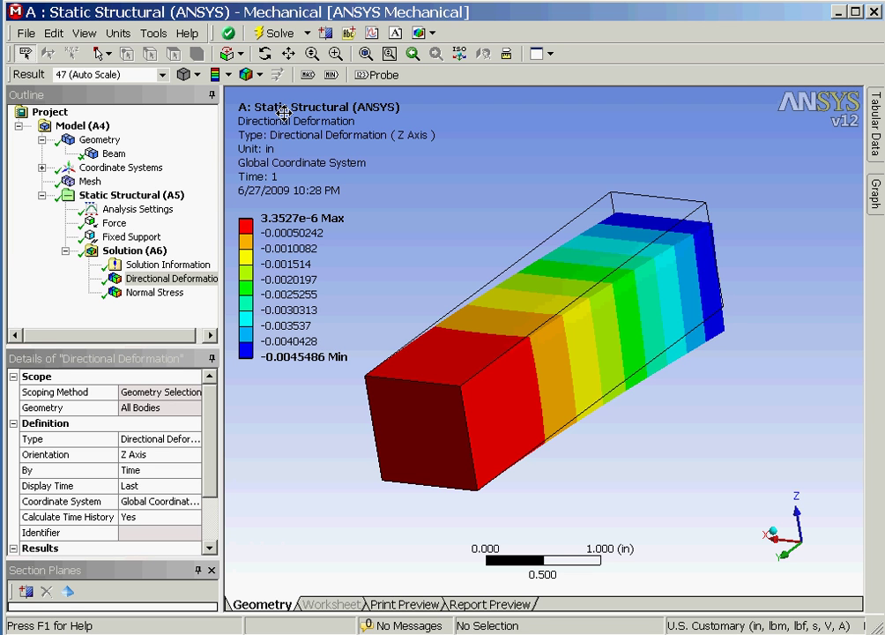
left_click(106, 75)
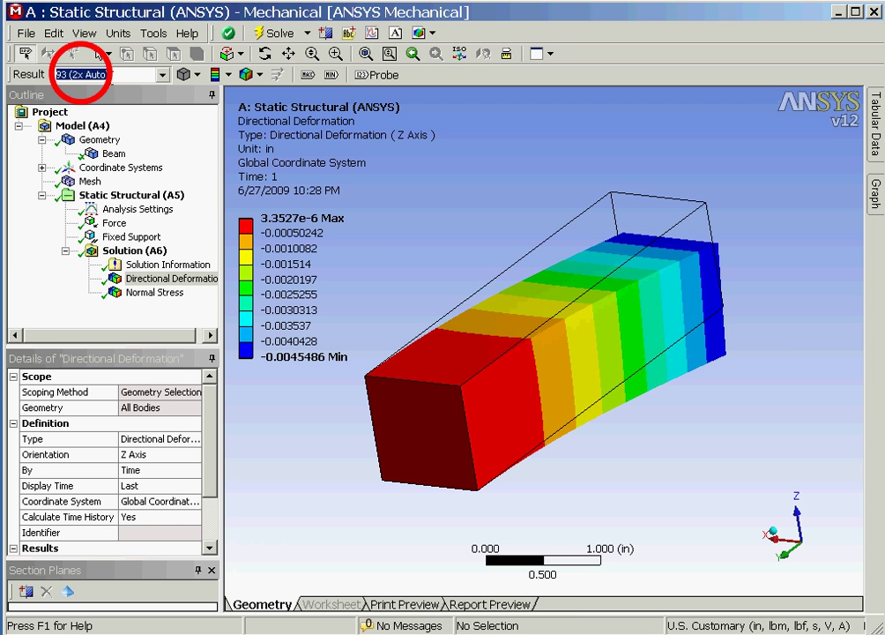